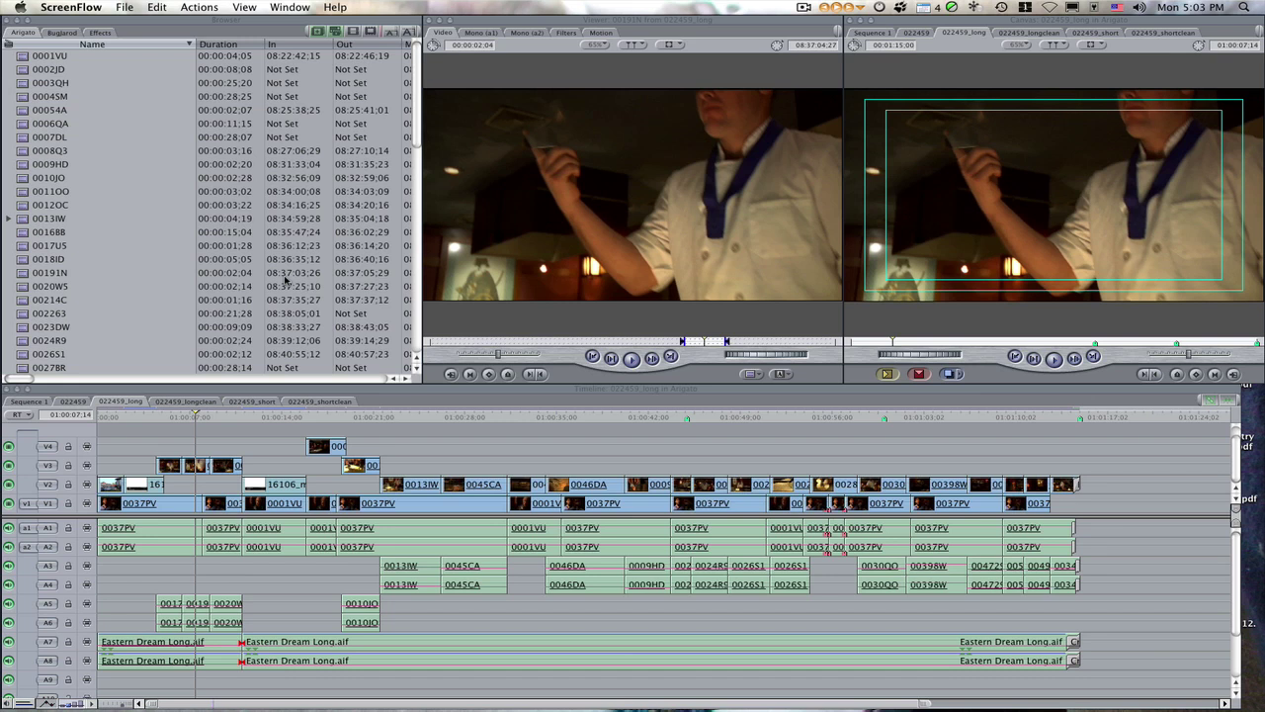
Bring the Arigato project forward and open File > Media Manager
{"action": "left_click", "coordinate": [19, 35]}
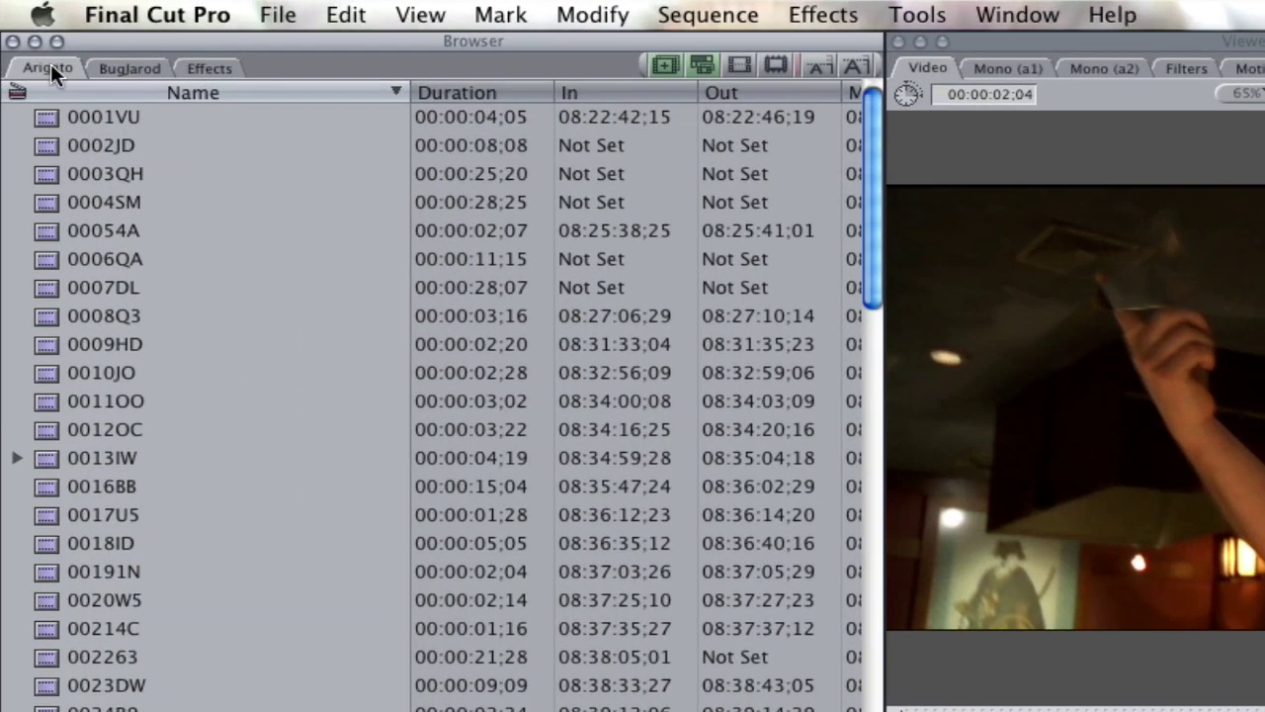
{"action": "left_click", "coordinate": [276, 12]}
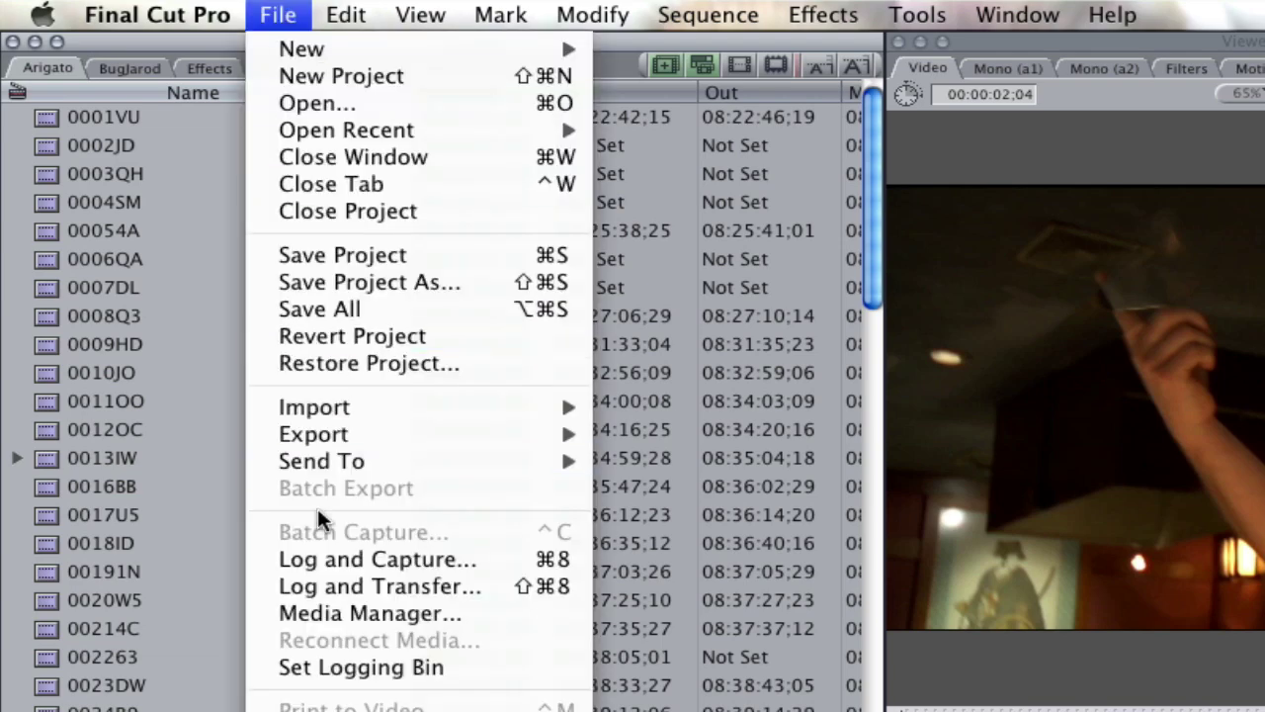
{"action": "left_click", "coordinate": [342, 617]}
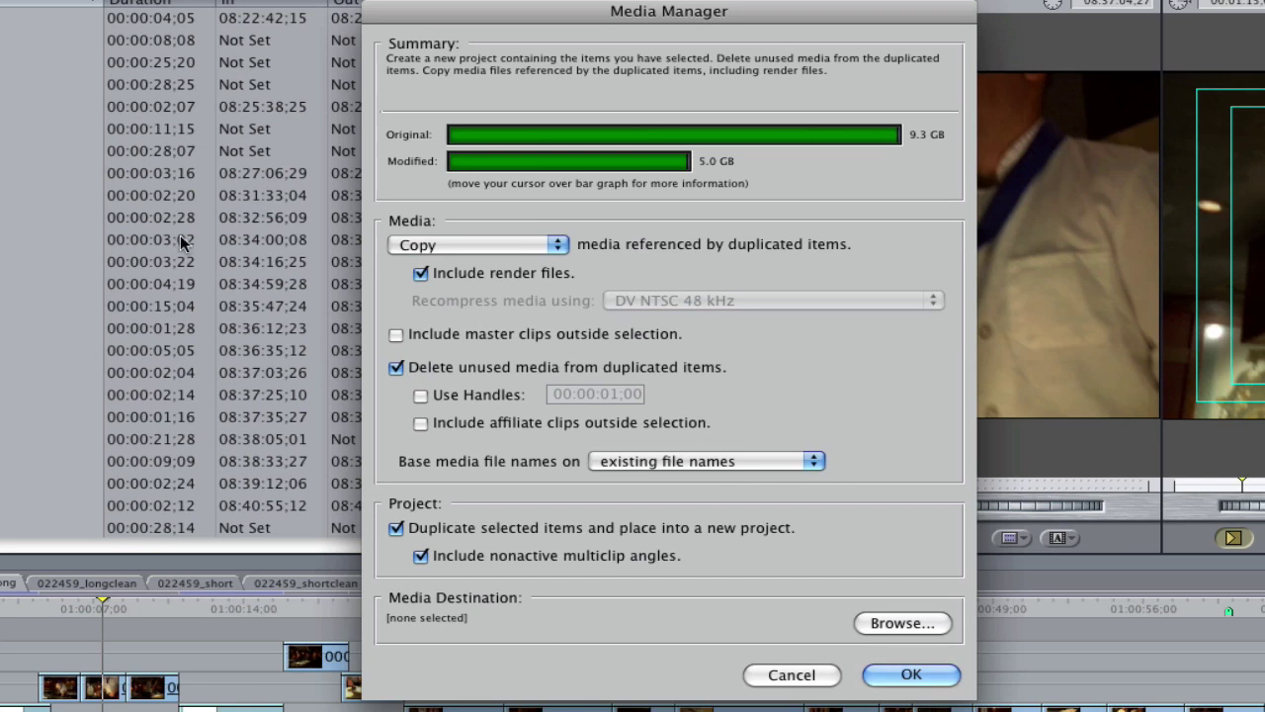
{"action": "mouse_move", "coordinate": [712, 138]}
{"action": "mouse_move", "coordinate": [661, 160]}
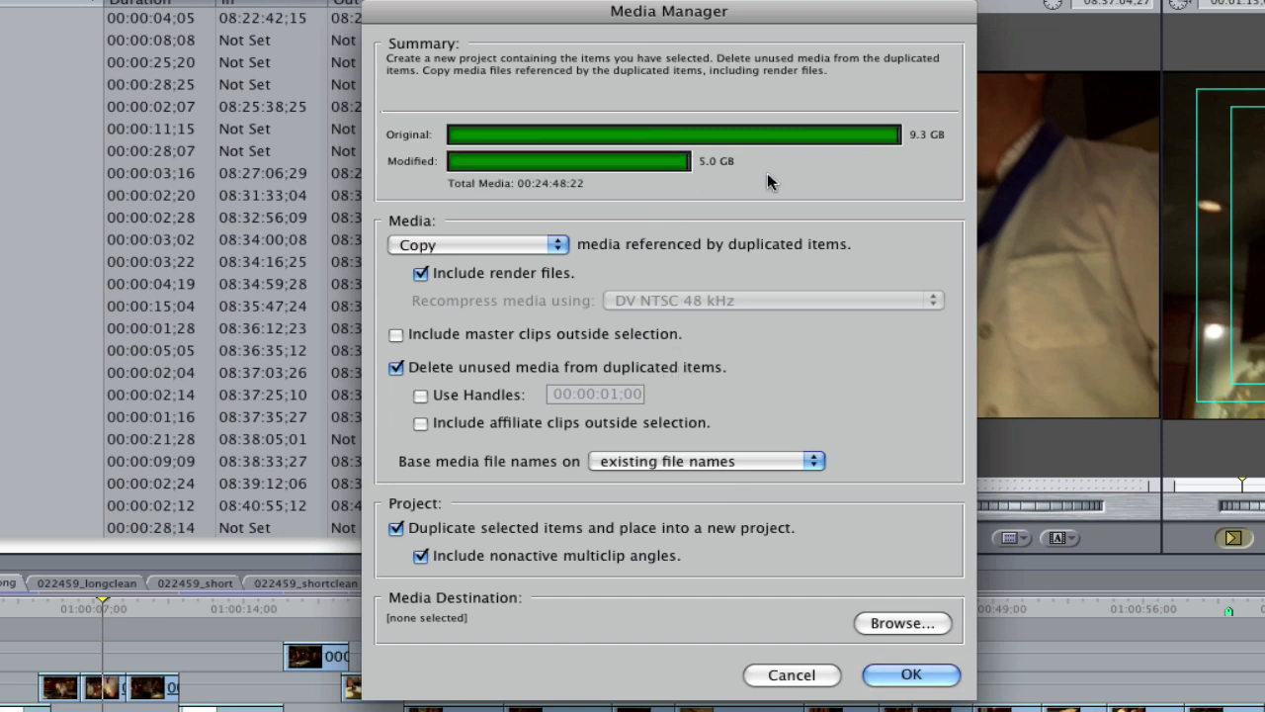
{"action": "mouse_move", "coordinate": [897, 141]}
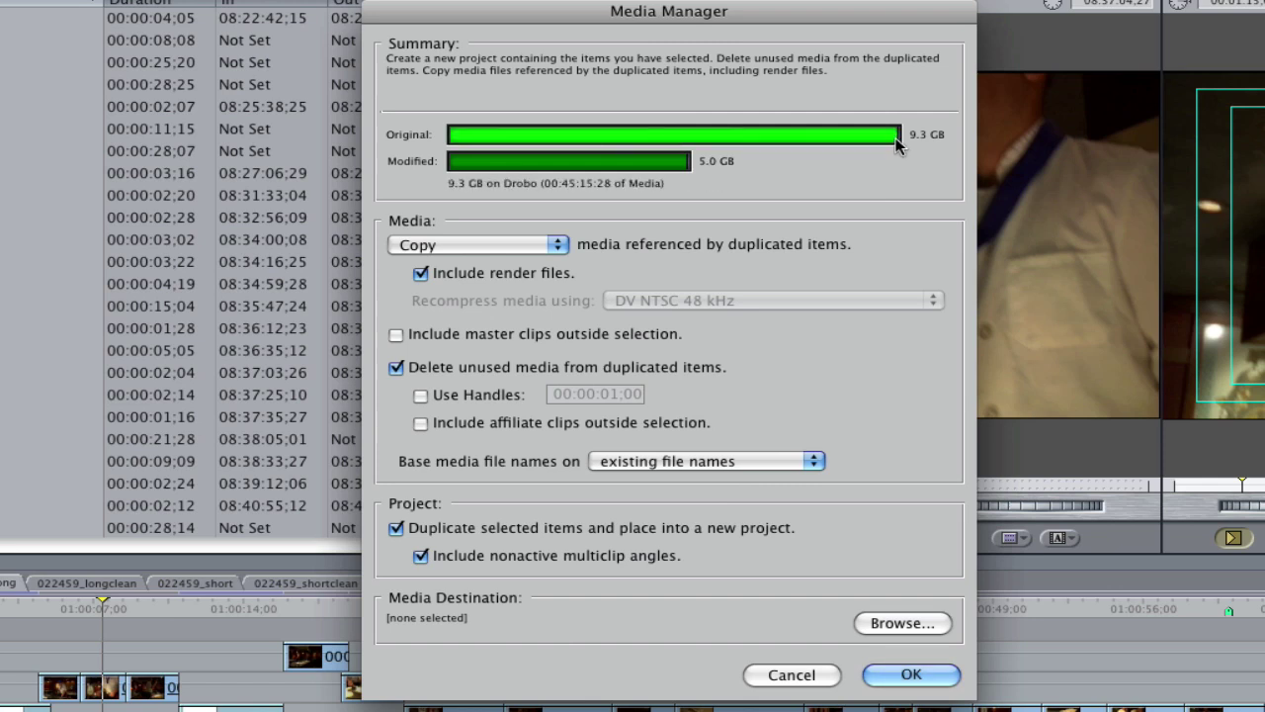
{"action": "left_click", "coordinate": [397, 367]}
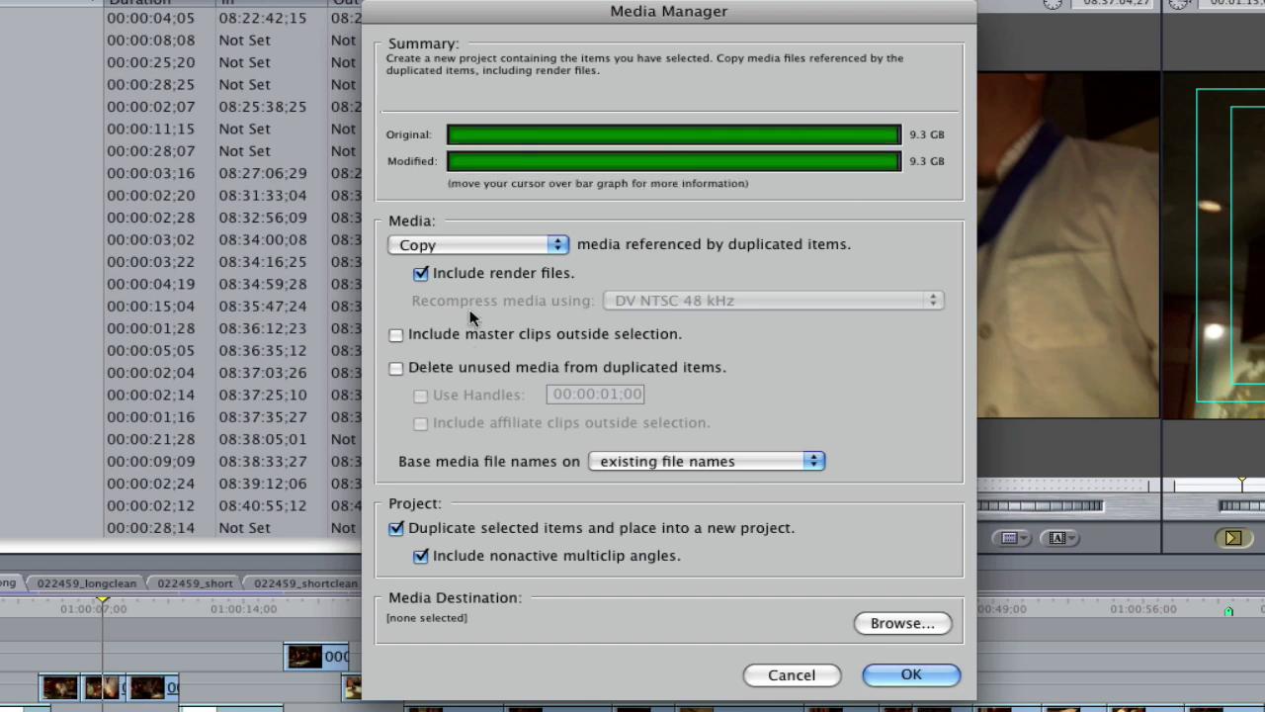
{"action": "left_click", "coordinate": [395, 367]}
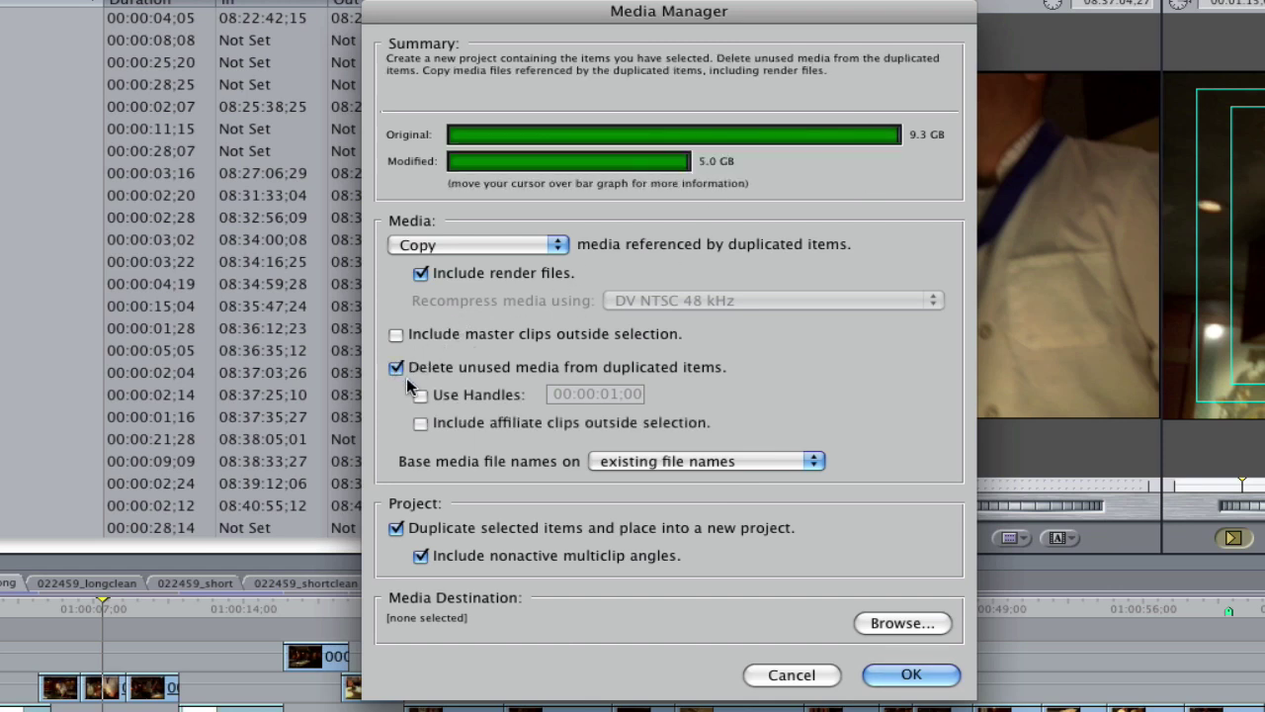
Set the media destination to a new Com folder on Road RAID and start the copy
{"action": "left_click", "coordinate": [900, 622]}
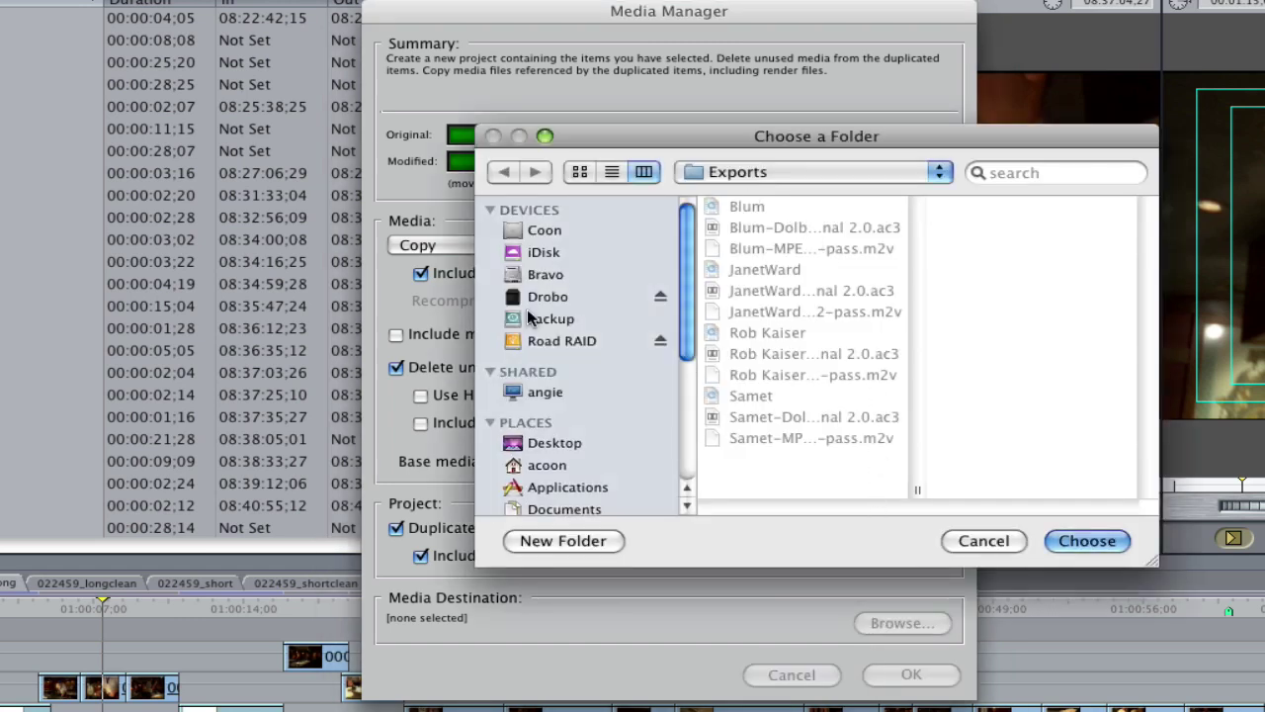
{"action": "left_click", "coordinate": [539, 340]}
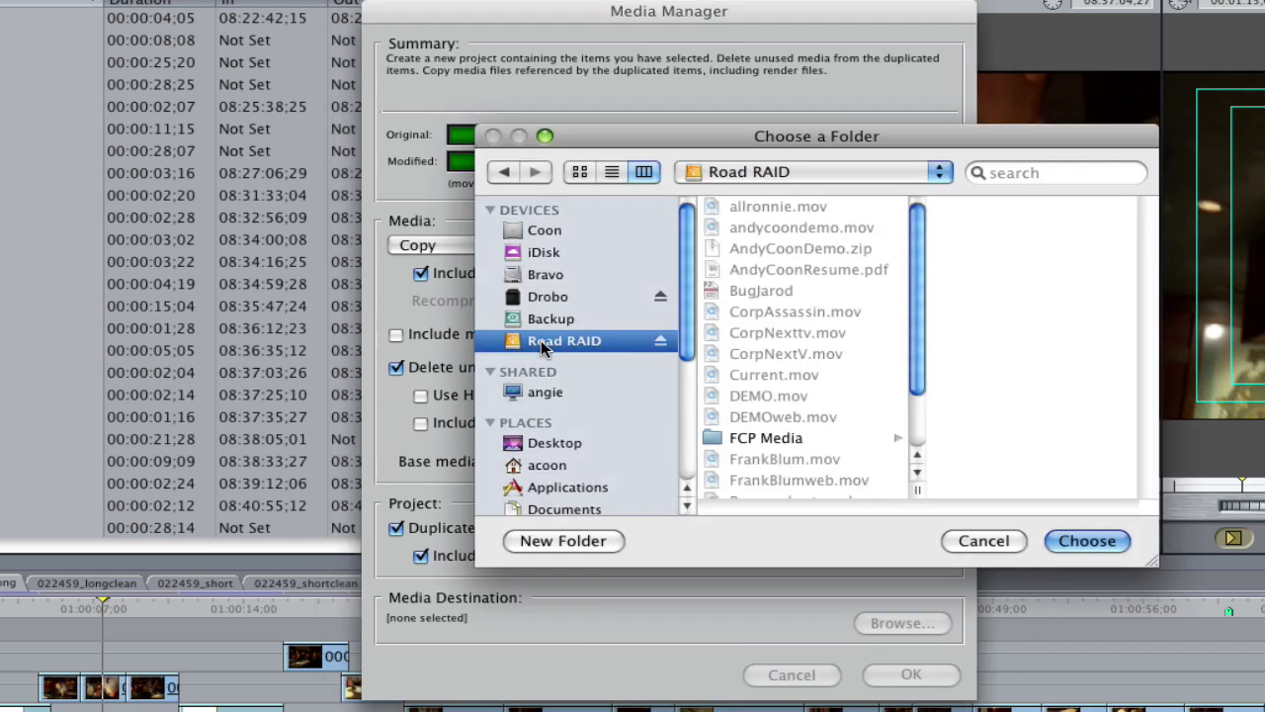
{"action": "left_click", "coordinate": [584, 542]}
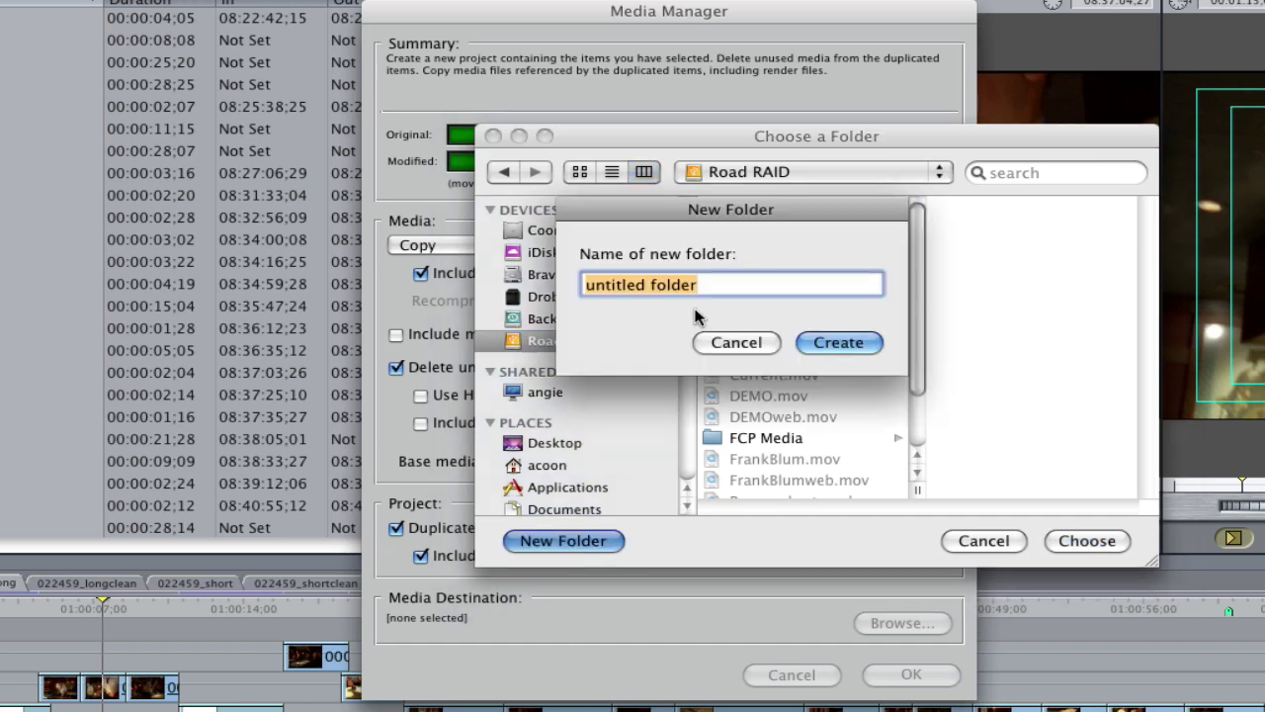
{"action": "type", "text": "Com"}
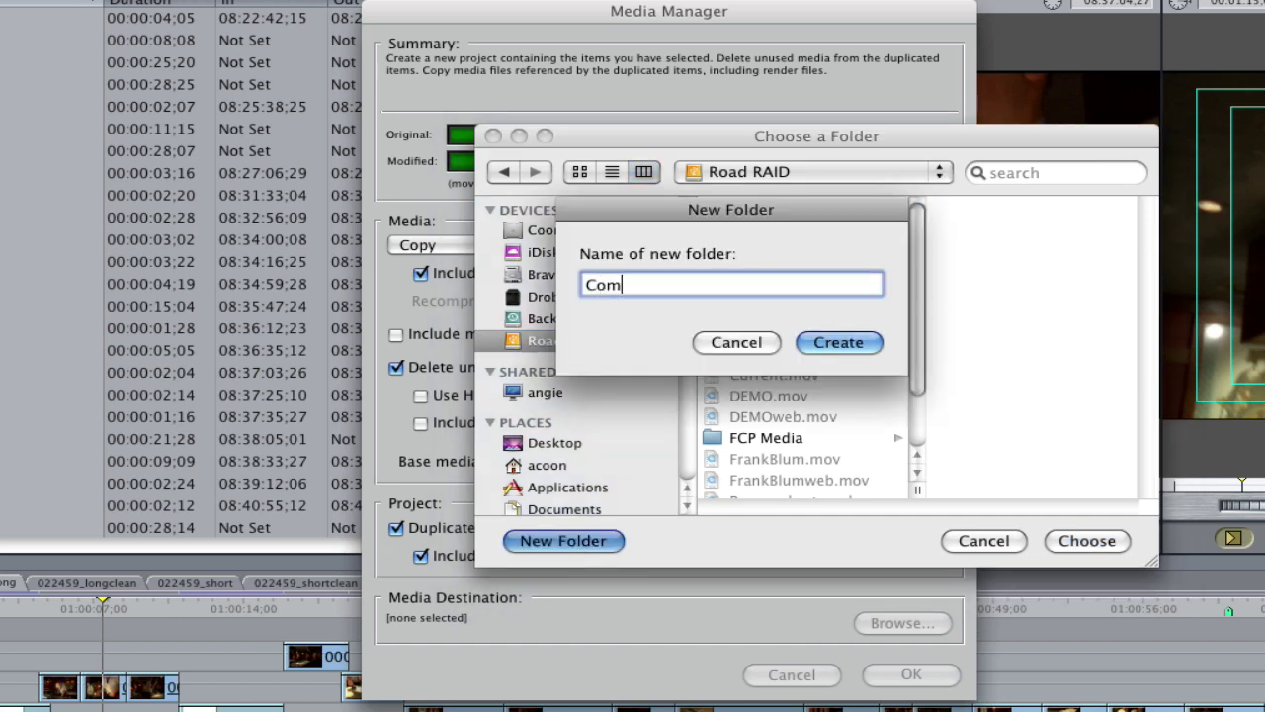
{"action": "key", "text": "Return"}
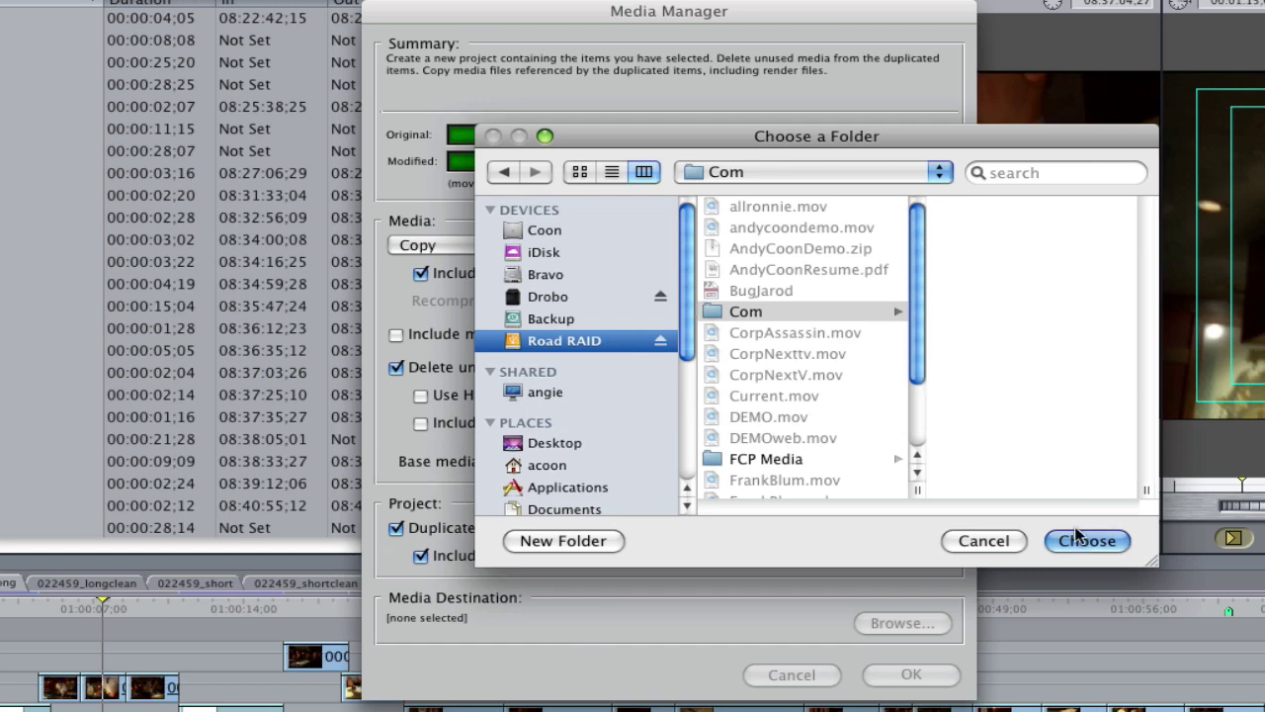
{"action": "left_click", "coordinate": [1086, 540]}
{"action": "left_click", "coordinate": [924, 676]}
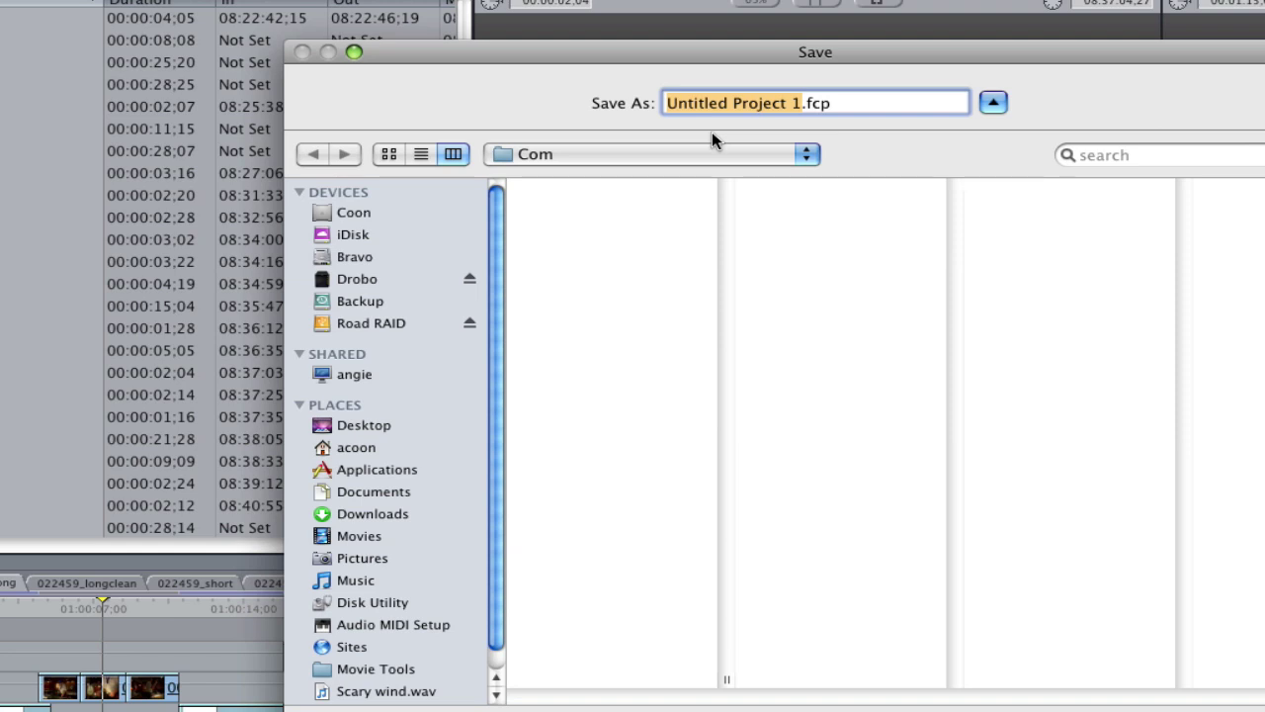
Save the media-managed project as Arigato in the Com folder
{"action": "type", "text": "Arigat"}
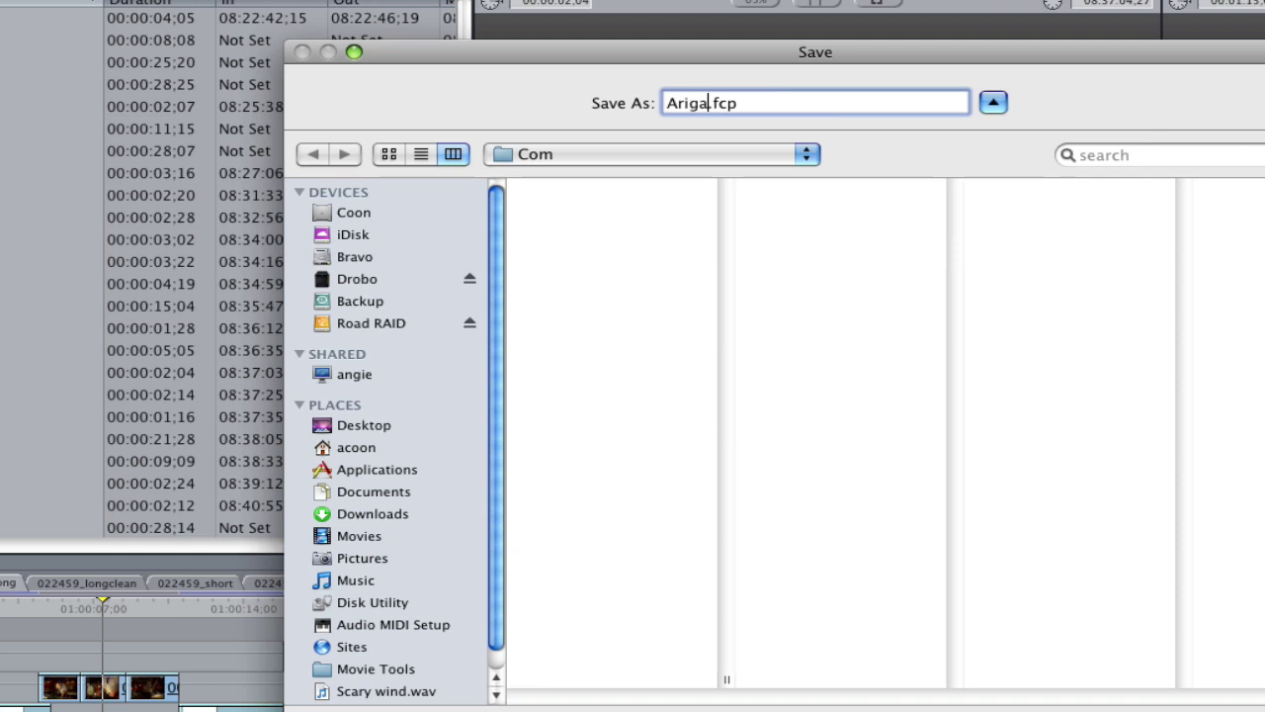
{"action": "type", "text": "o"}
{"action": "key", "text": "Return"}
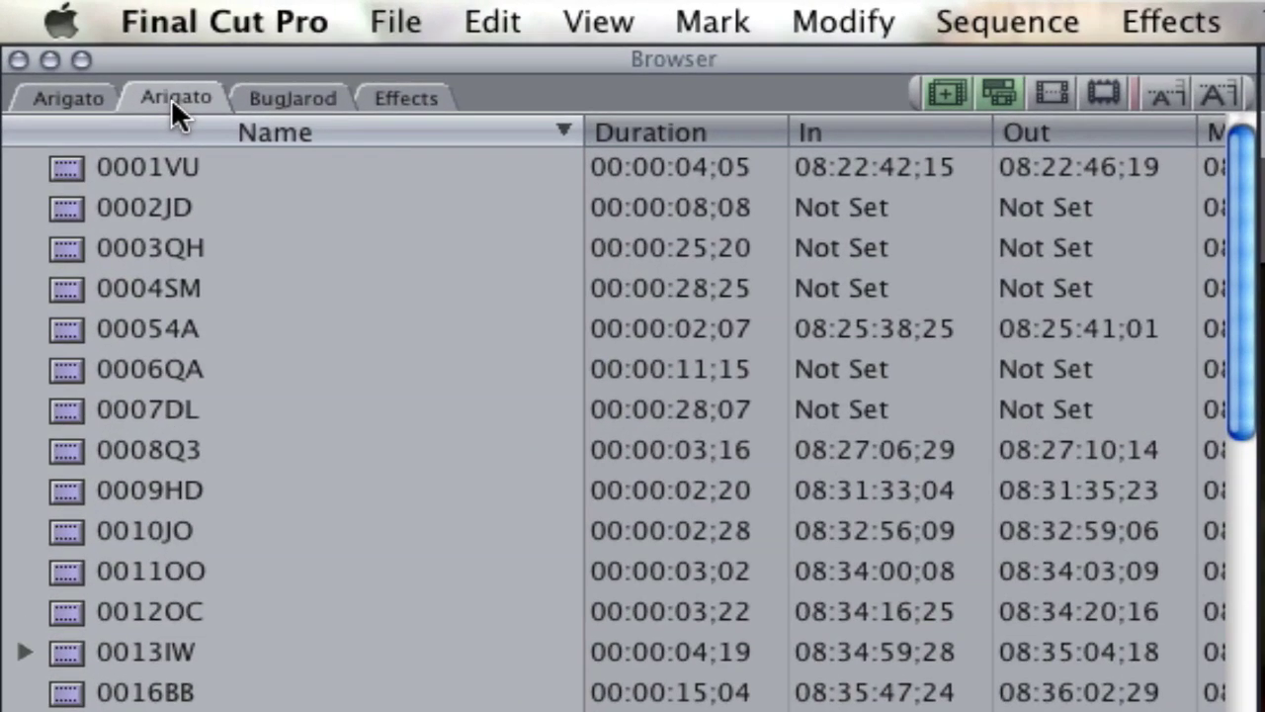
Close the duplicate Arigato project tab, leaving one Arigato project beside BugJarod
{"action": "right_click", "coordinate": [58, 33]}
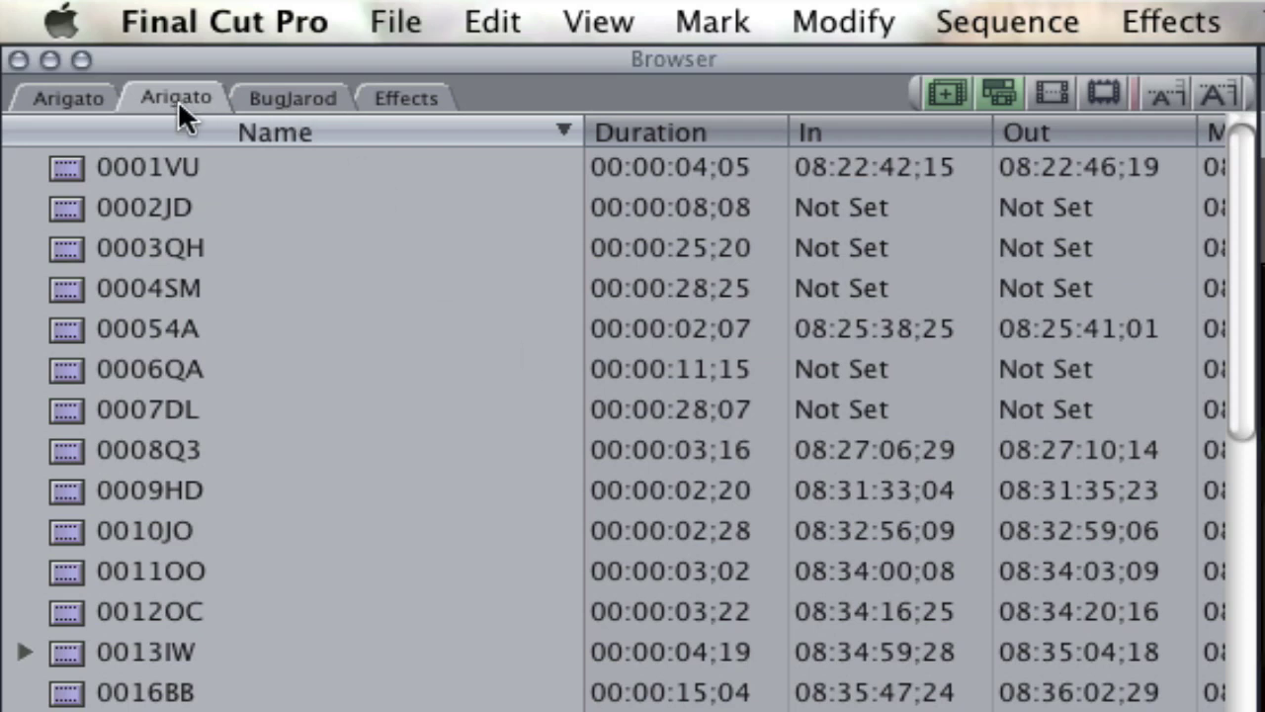
{"action": "right_click", "coordinate": [178, 100]}
{"action": "left_click", "coordinate": [184, 101]}
{"action": "right_click", "coordinate": [90, 93]}
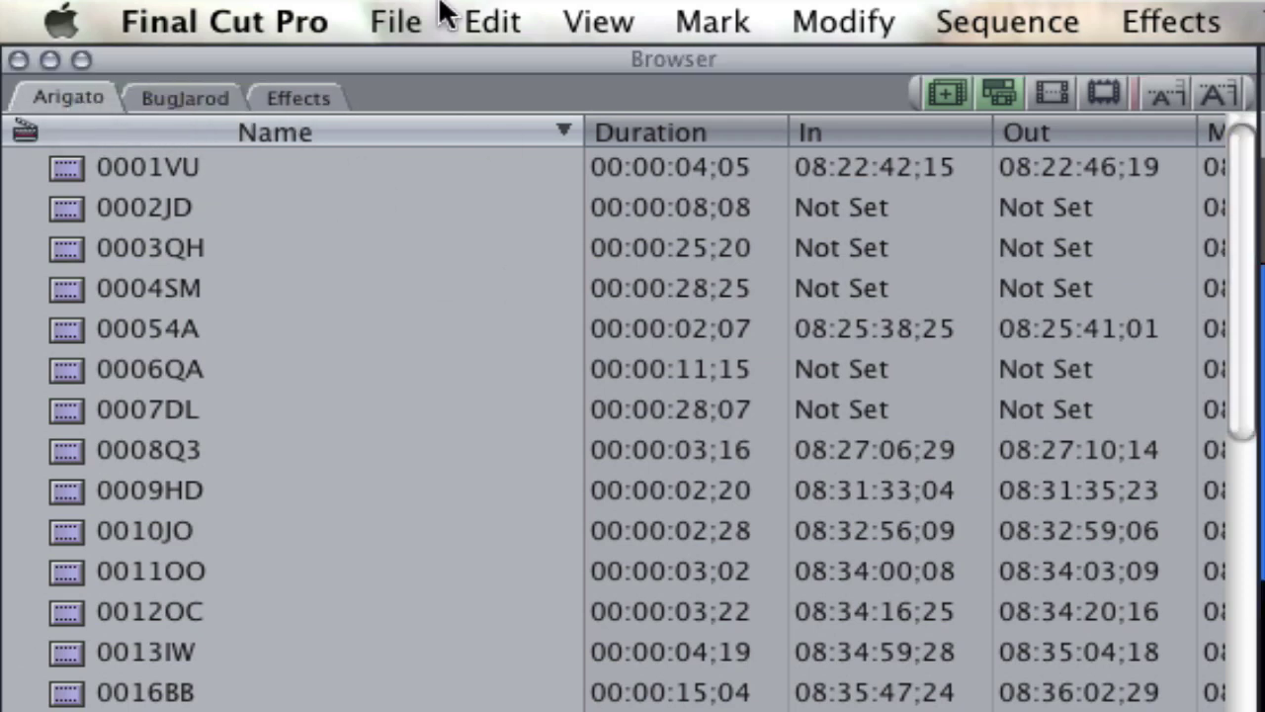
Browse to Road RAID > Com in the Open dialog and select the Arigato project file
{"action": "left_click", "coordinate": [398, 20]}
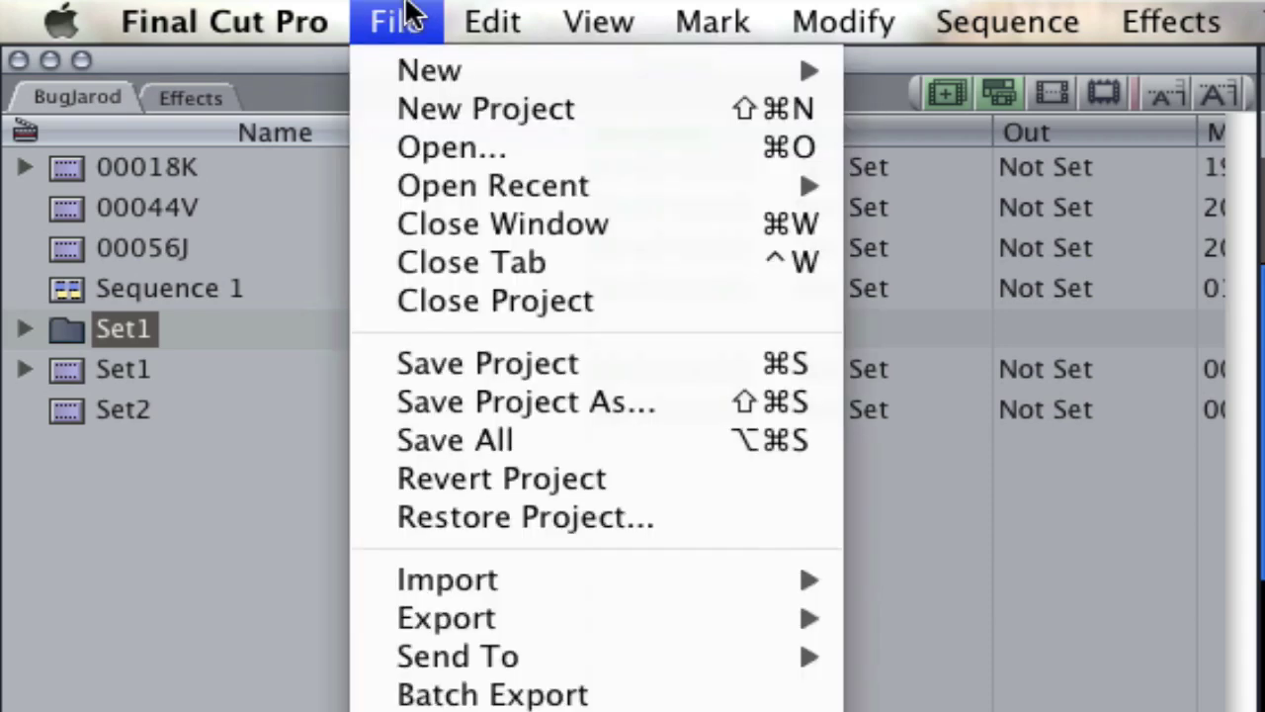
{"action": "left_click", "coordinate": [420, 152]}
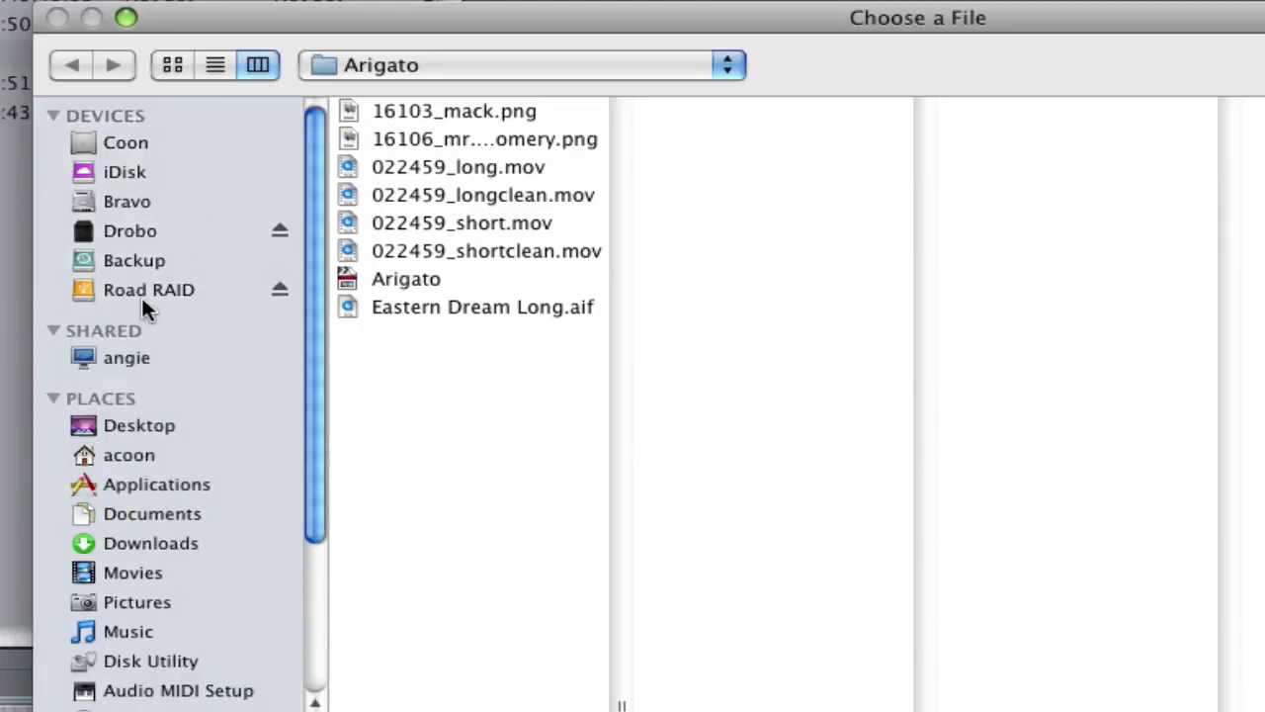
{"action": "left_click", "coordinate": [146, 296]}
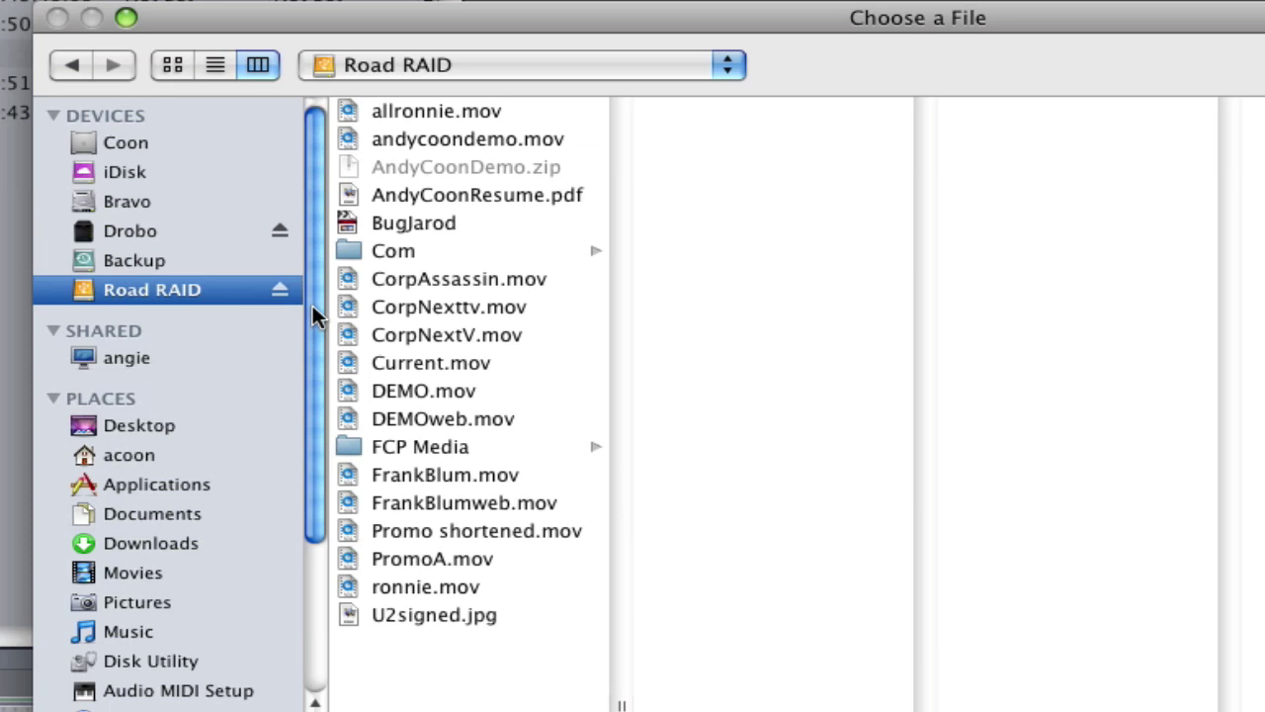
{"action": "left_click", "coordinate": [409, 255]}
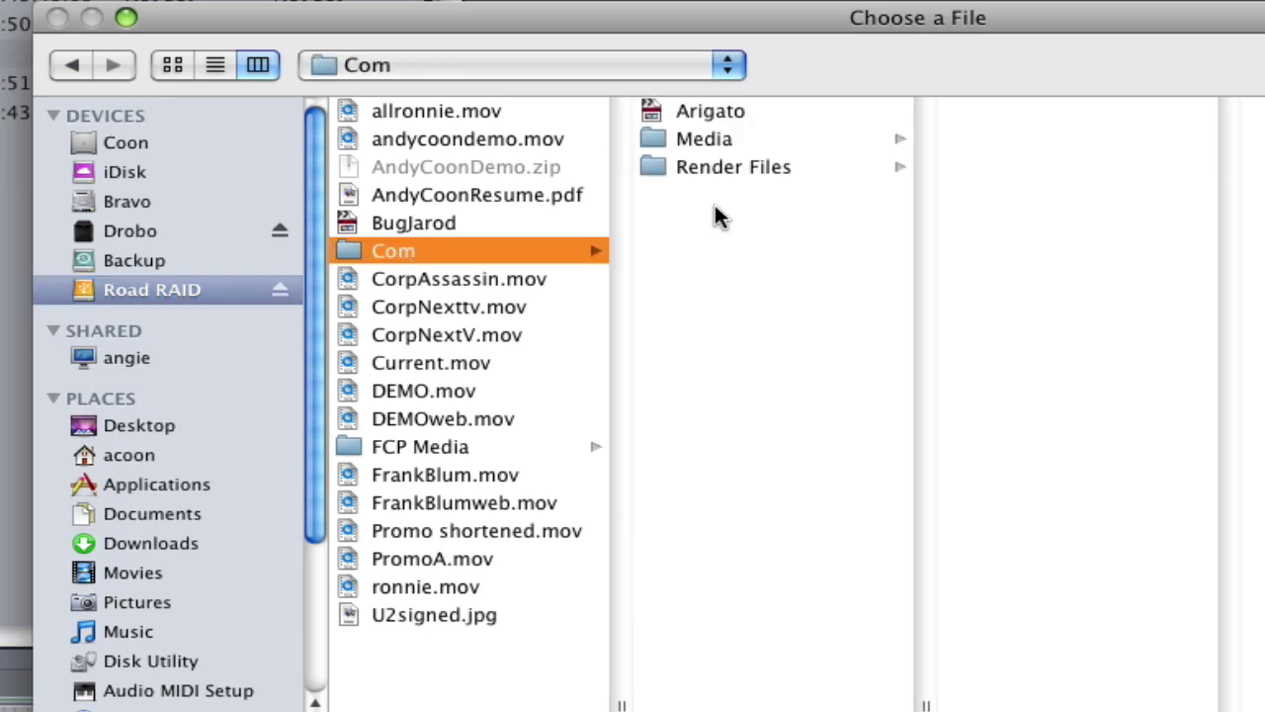
{"action": "left_click", "coordinate": [720, 111]}
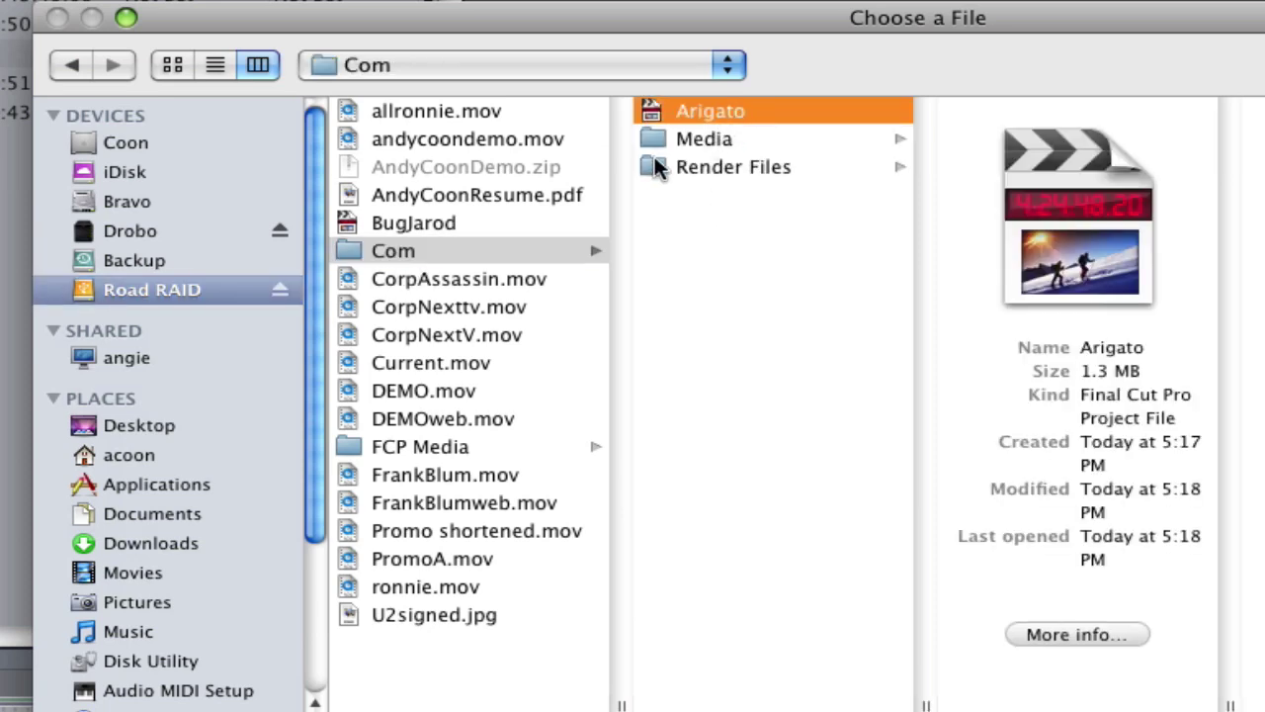
Inspect the copied files in Media > Arigato, then open the Arigato project
{"action": "left_click", "coordinate": [714, 140]}
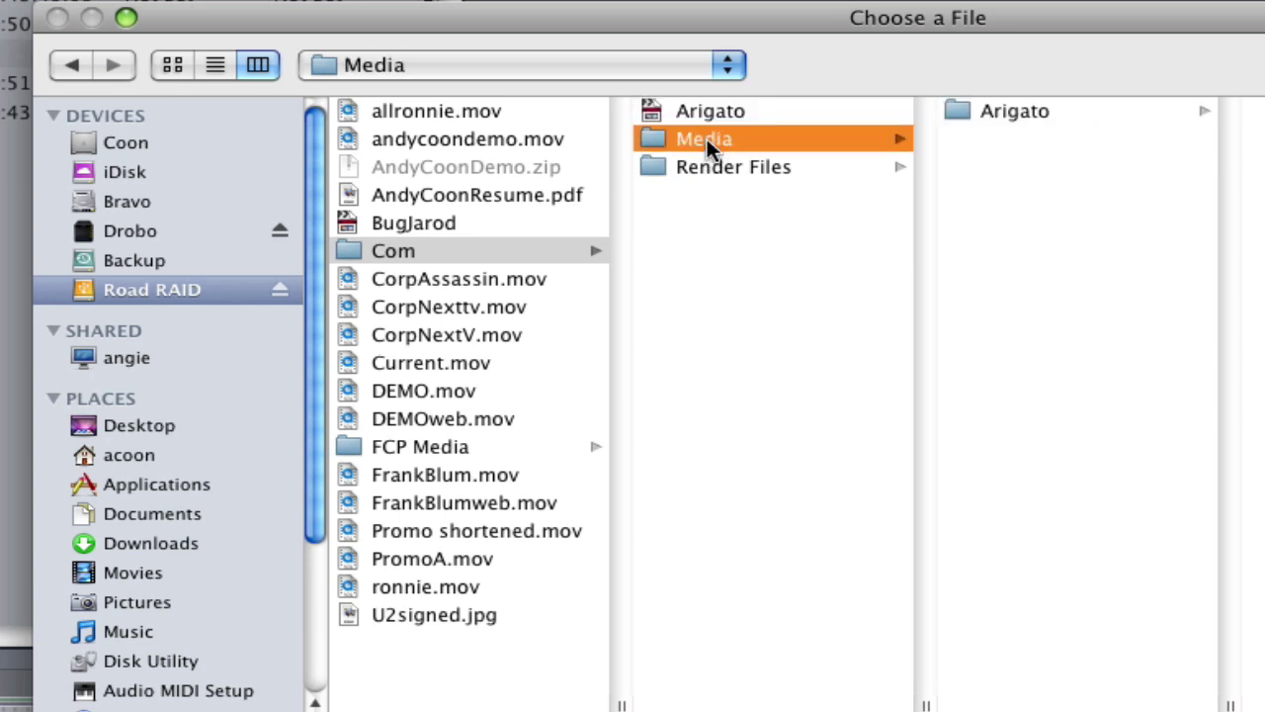
{"action": "left_click", "coordinate": [1018, 112]}
{"action": "scroll", "coordinate": [1053, 277], "scroll_direction": "down", "scroll_amount": 10}
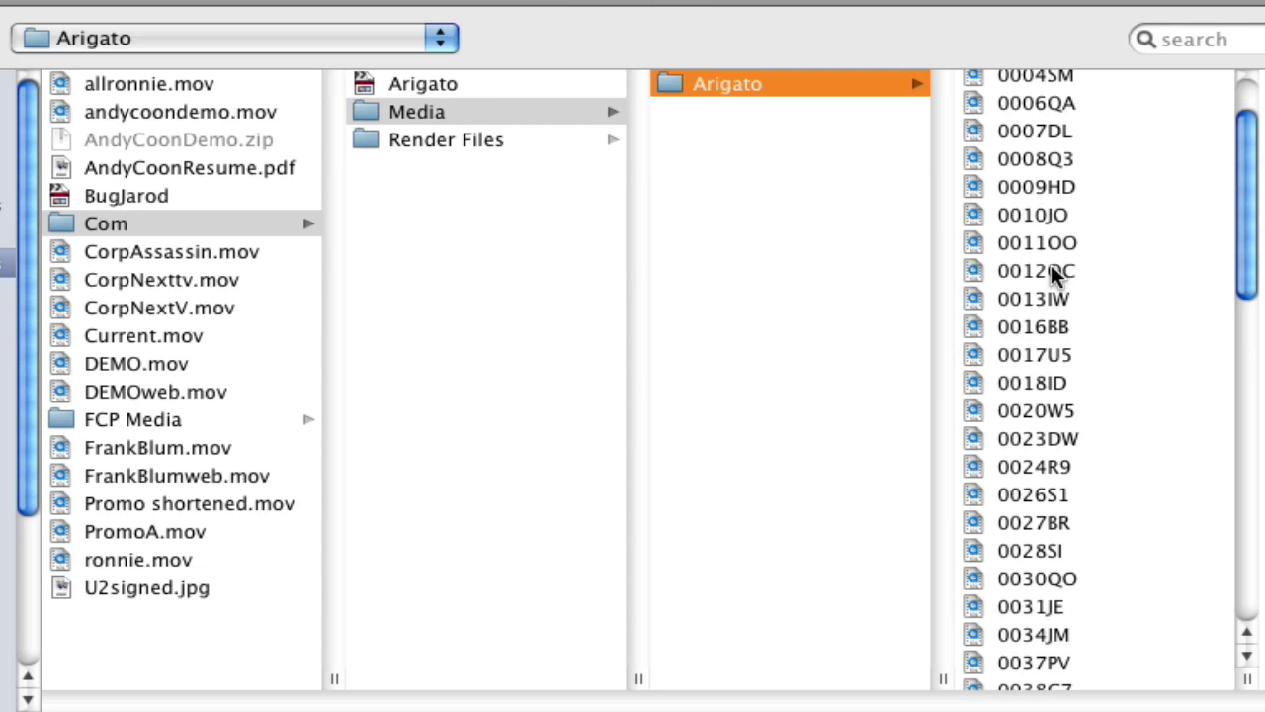
{"action": "scroll", "coordinate": [1054, 297], "scroll_direction": "down", "scroll_amount": 2}
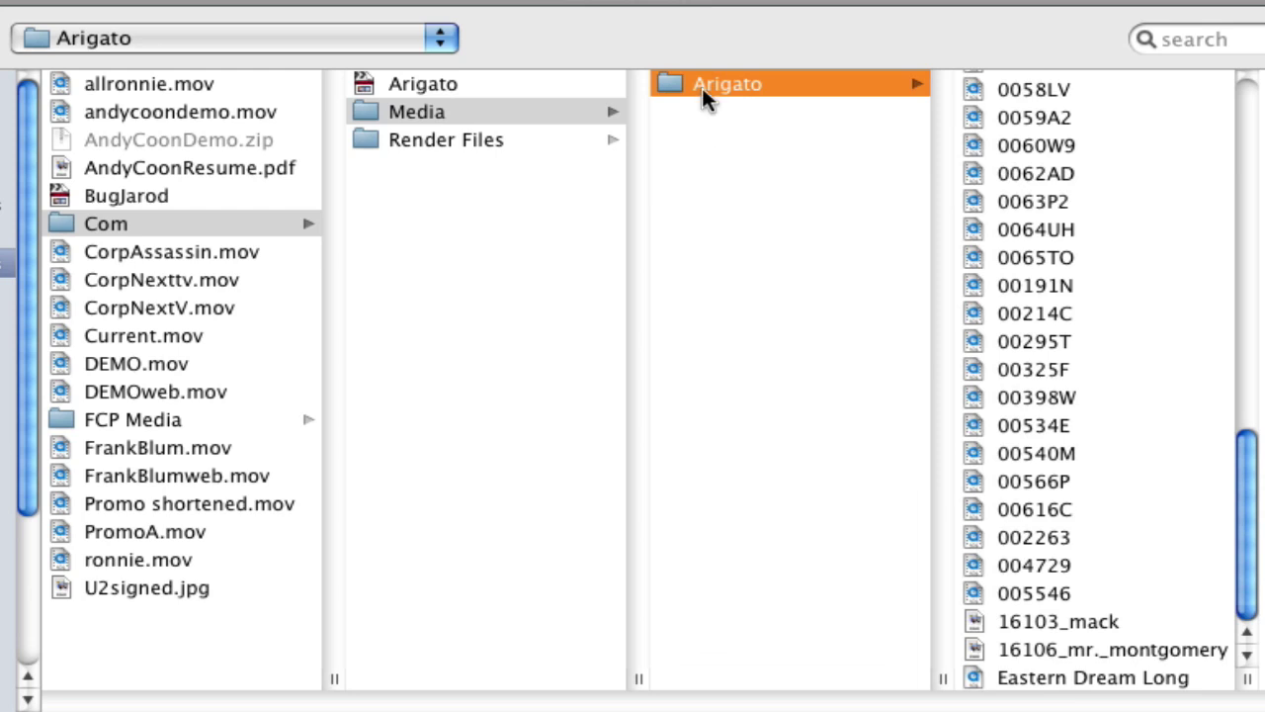
{"action": "left_click", "coordinate": [435, 87]}
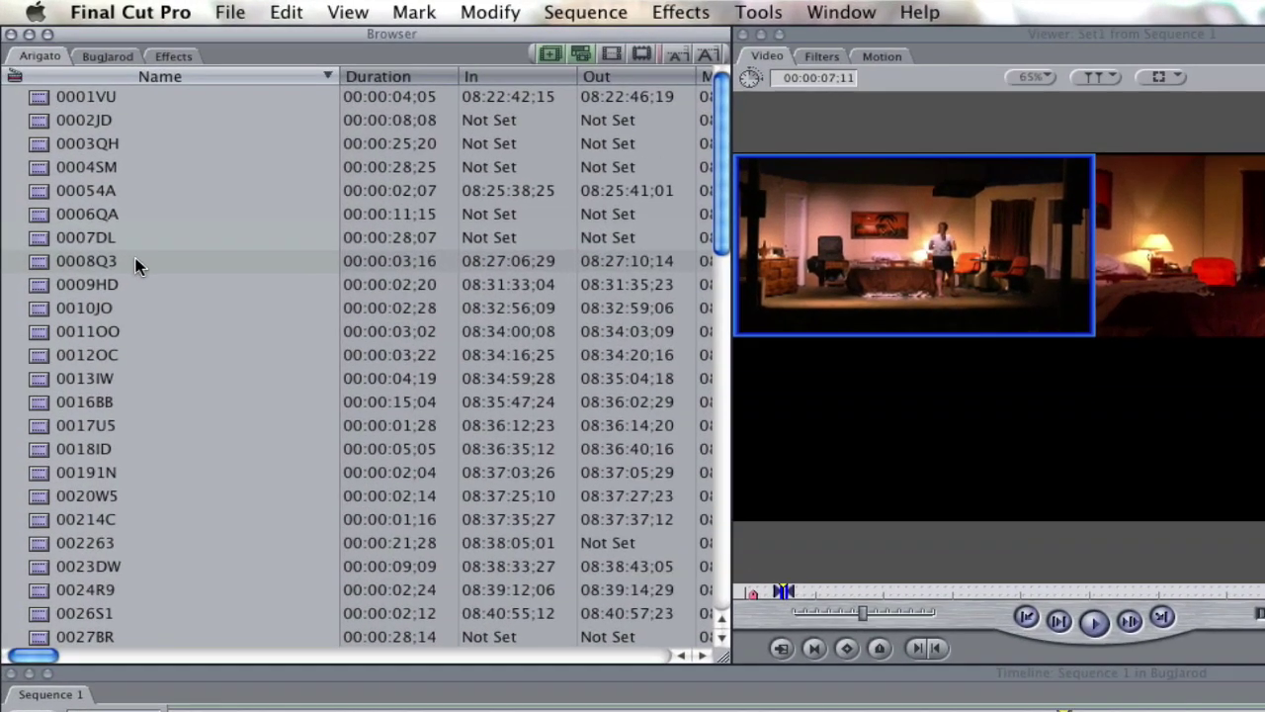
Open the 022459_long sequence, then play and scrub it to confirm clips are reconnected
{"action": "scroll", "coordinate": [80, 150], "scroll_direction": "down", "scroll_amount": 15}
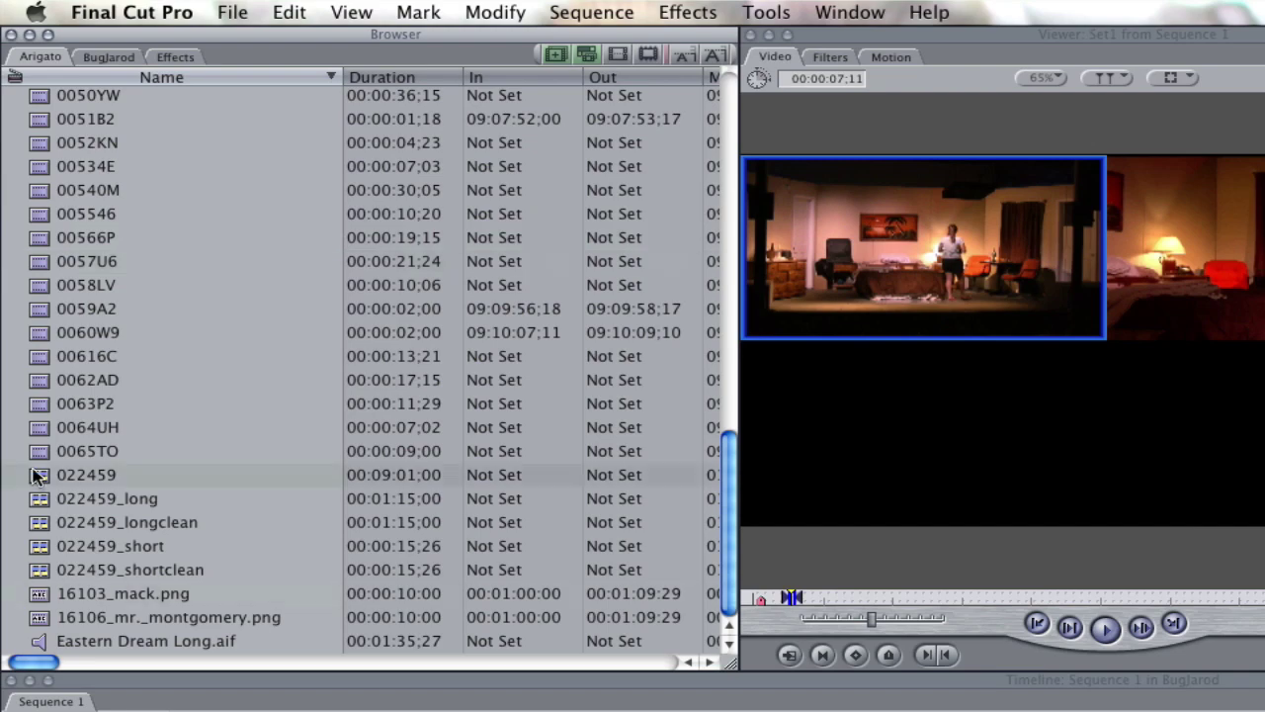
{"action": "left_click", "coordinate": [40, 502]}
{"action": "double_click", "coordinate": [39, 502]}
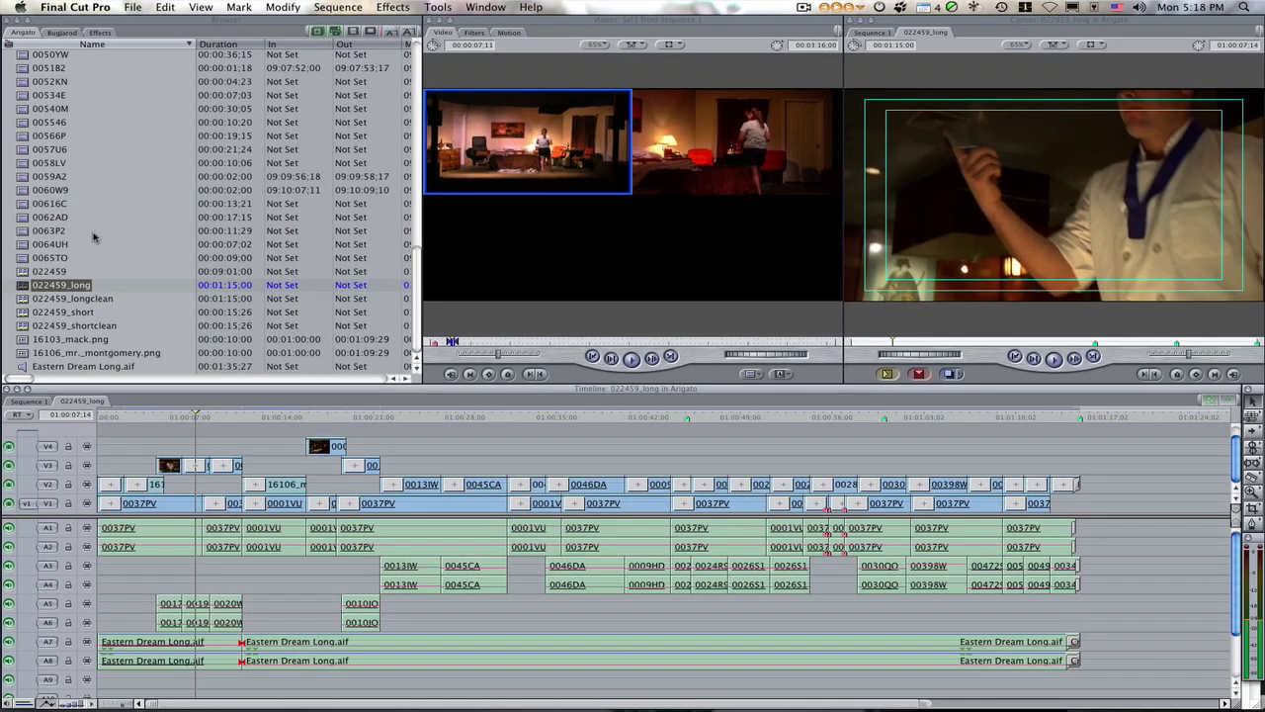
{"action": "key", "text": "space"}
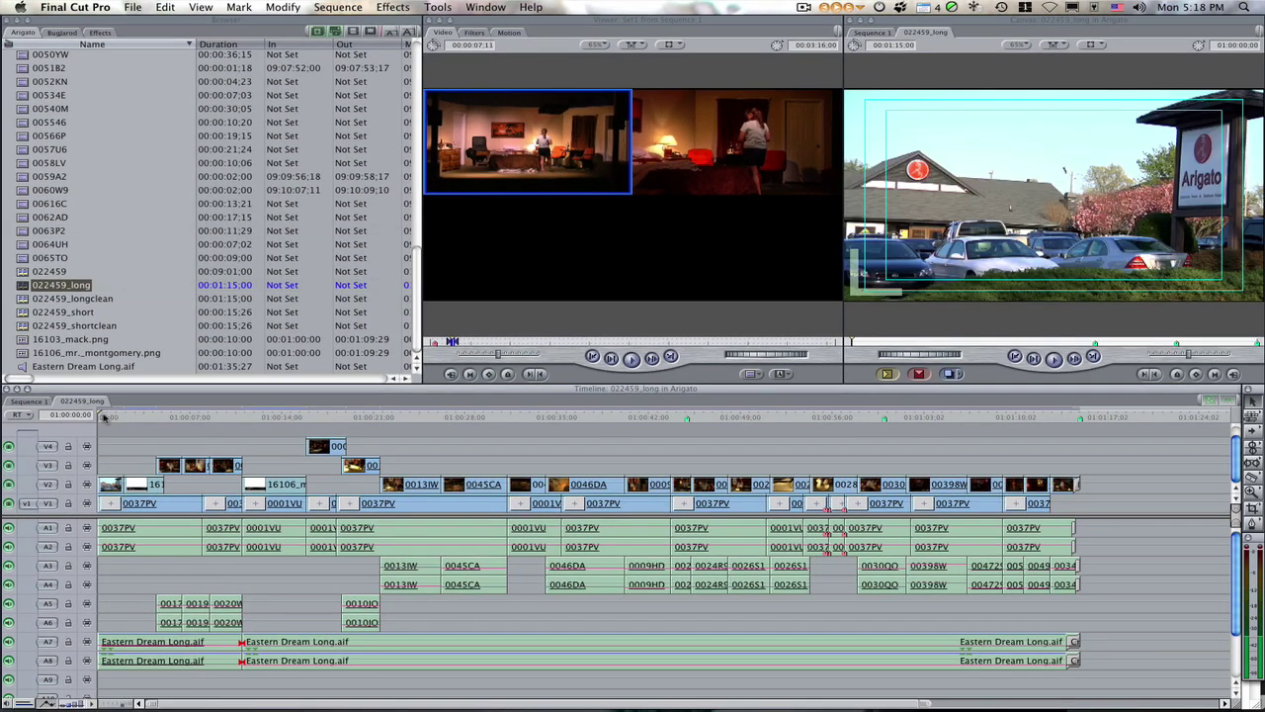
{"action": "left_click_drag", "start_coordinate": [249, 419], "coordinate": [1080, 419]}
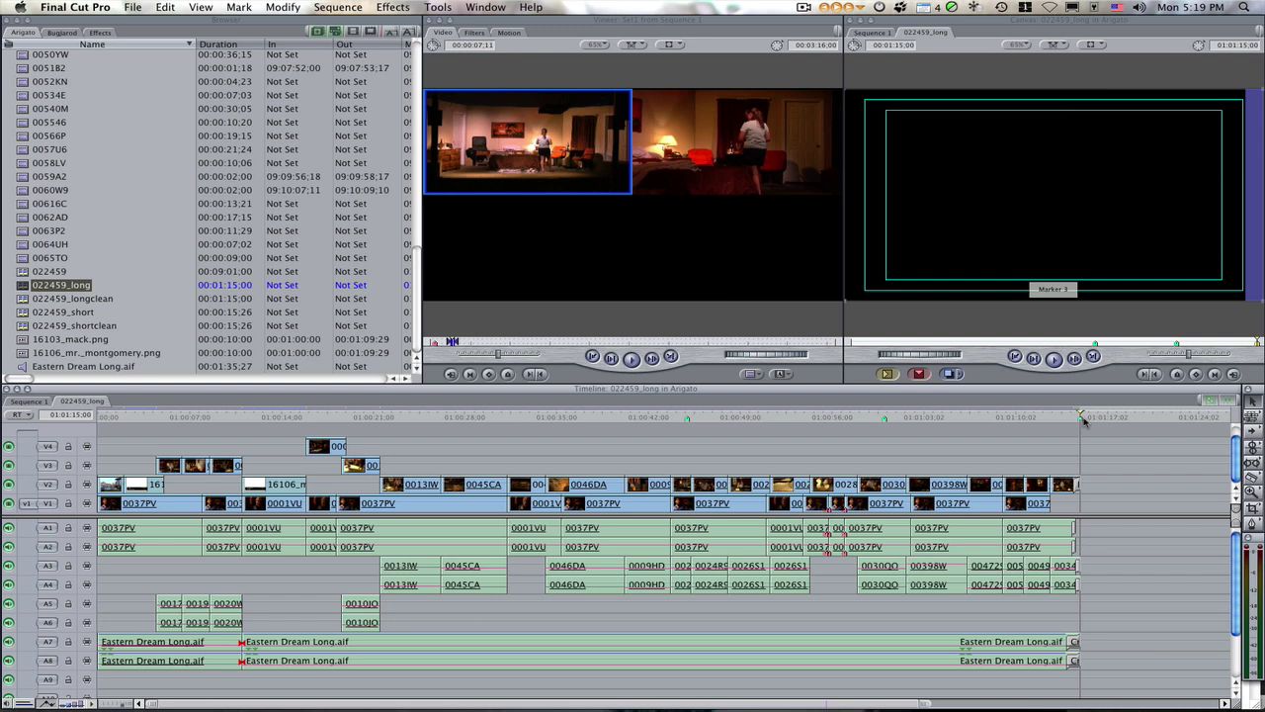